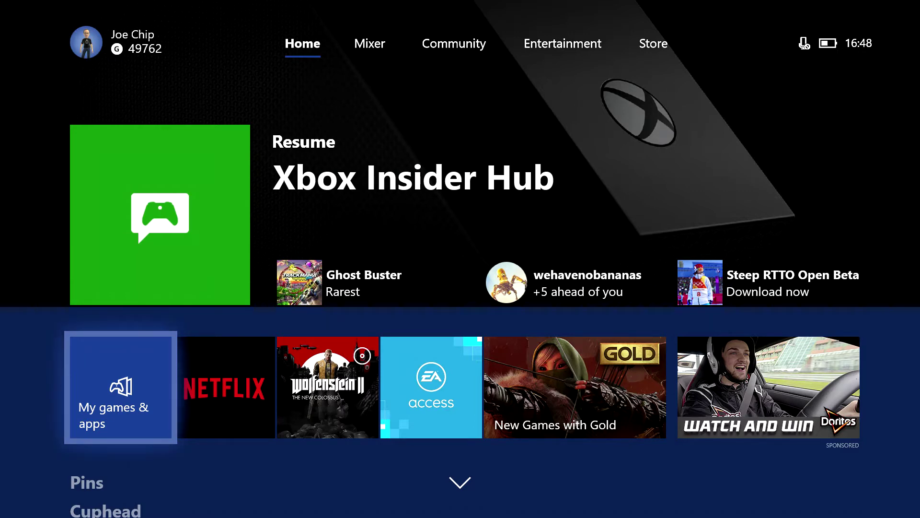
- Open the Store from the console's guide overlay
key("super")
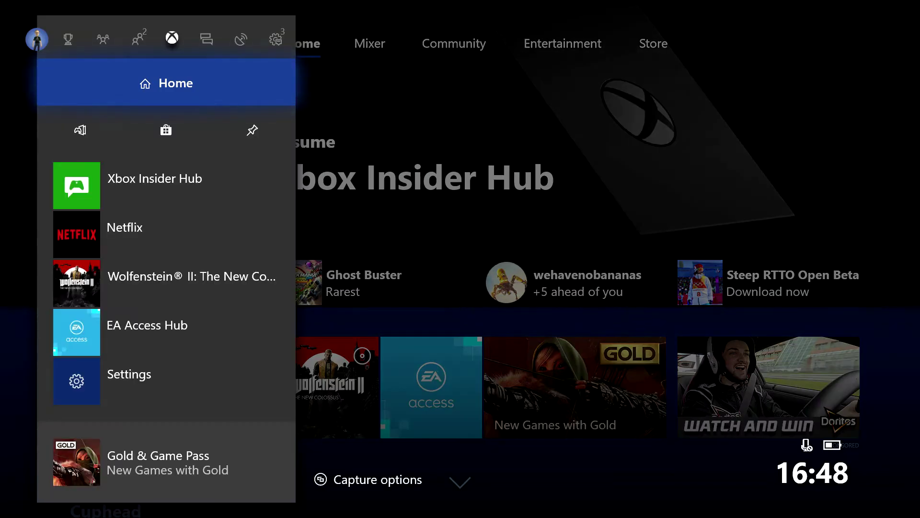
key("Down")
key("Right")
key("Return")
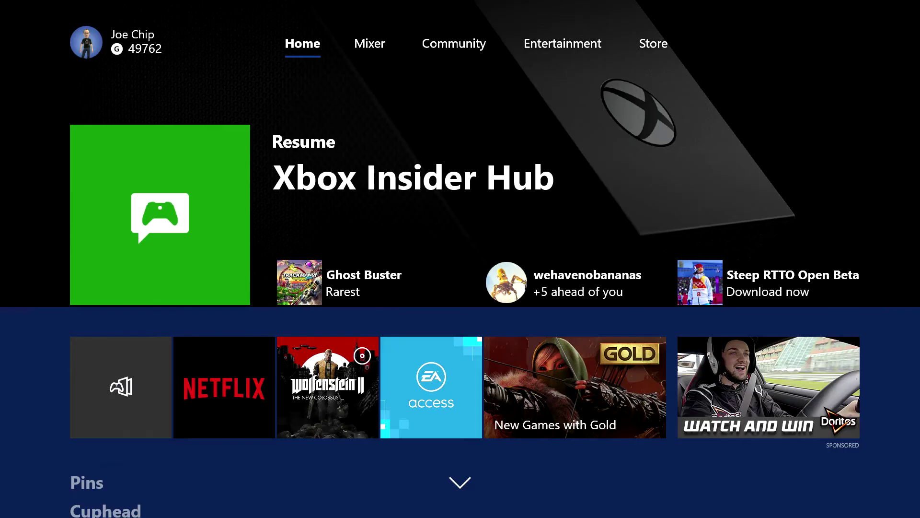
- Open the Store's search page for entering a query
key("Down")
key("Down")
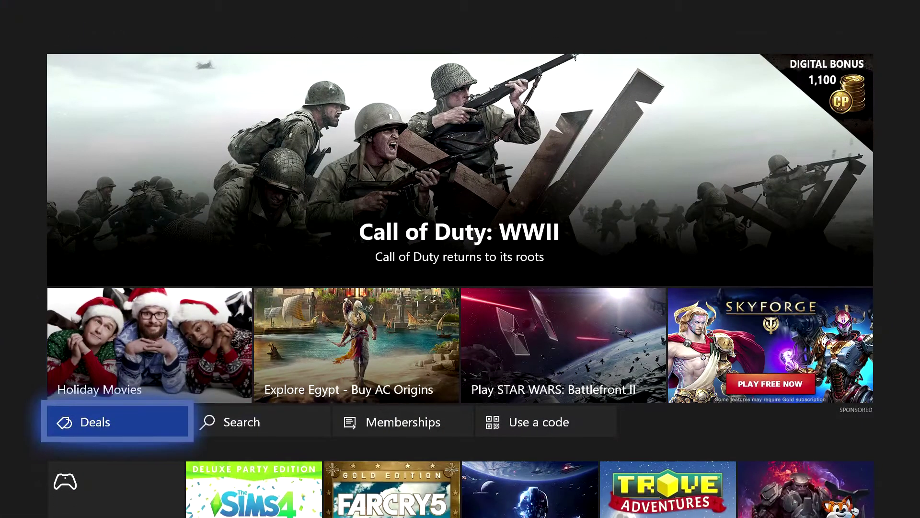
key("Right")
key("Return")
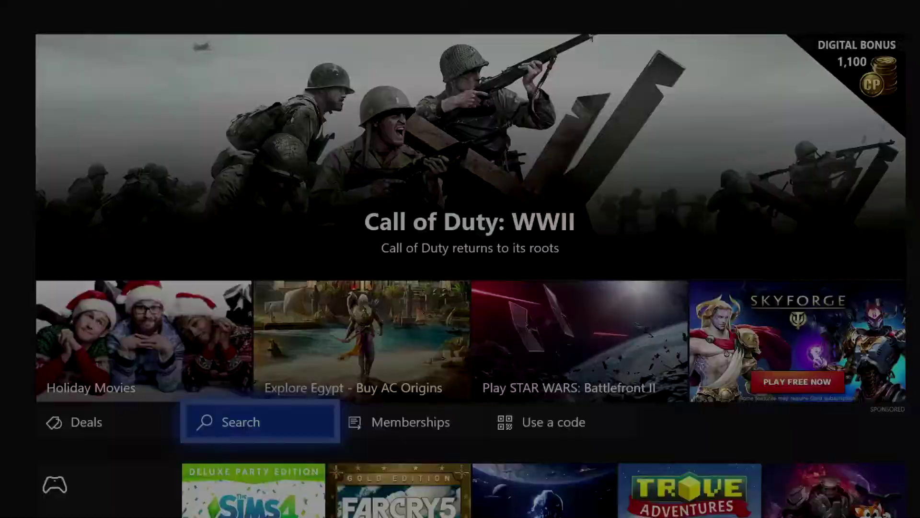
key("Down")
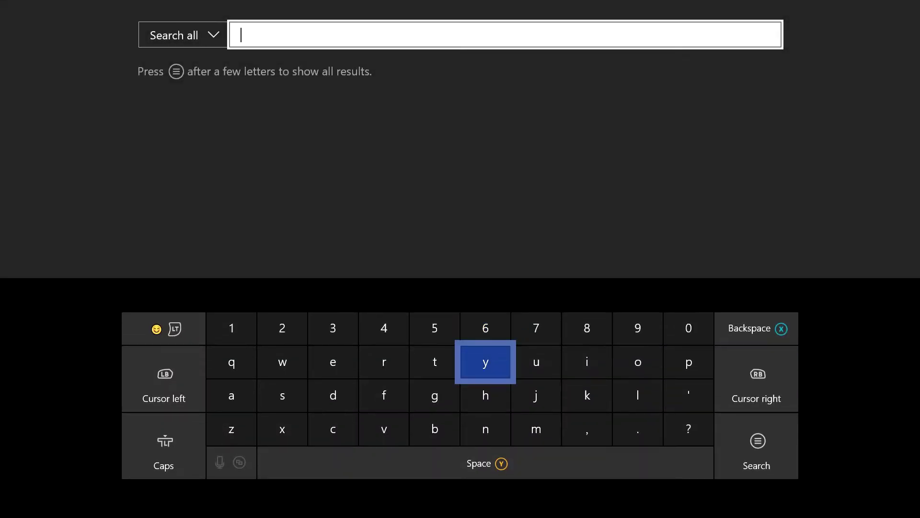
- Search the Store for "xbox i" using the on-screen keyboard
key("Down")
key("Down")
key("Left")
key("Left")
key("Left")
key("Left")
key("Return")
key("Right")
key("Right")
key("Right")
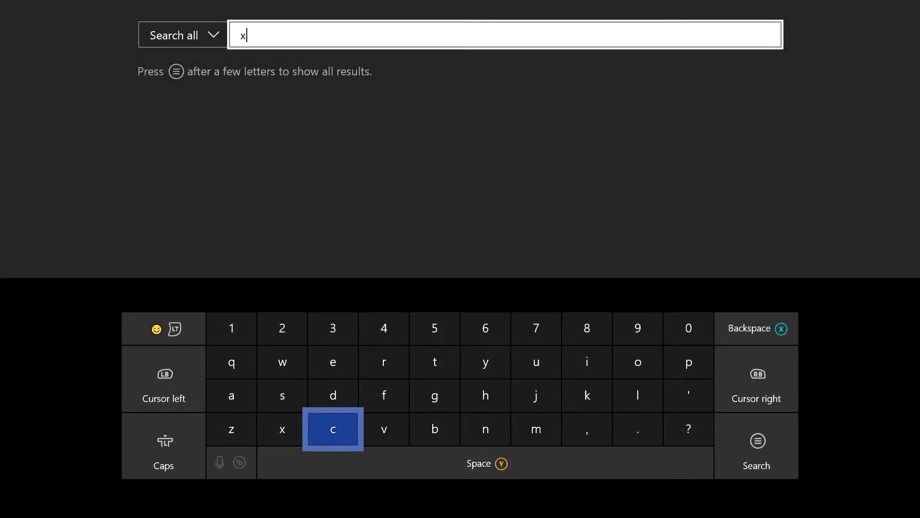
key("Return")
key("Up")
key("Up")
key("Right")
key("Right")
key("Right")
key("Right")
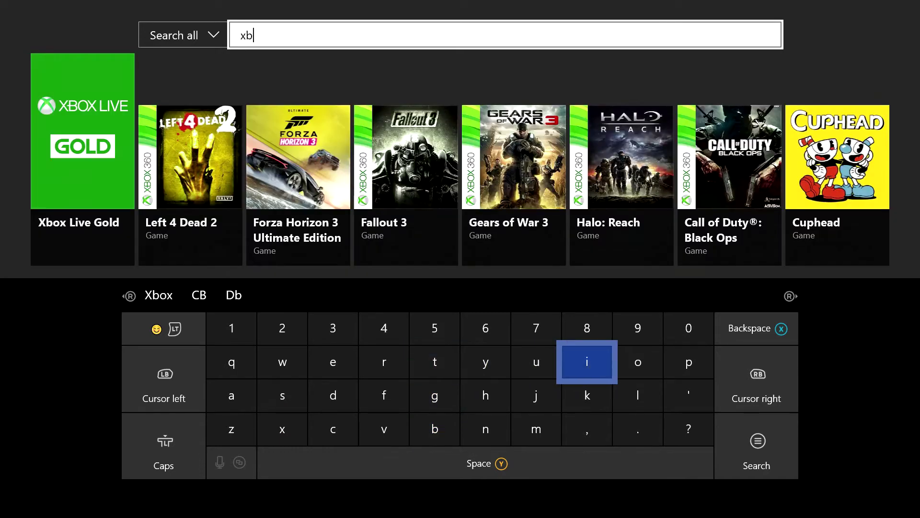
key("Return")
key("Left")
key("Left")
key("Left")
key("Left")
key("Left")
key("Left")
key("Left")
key("Down")
key("Down")
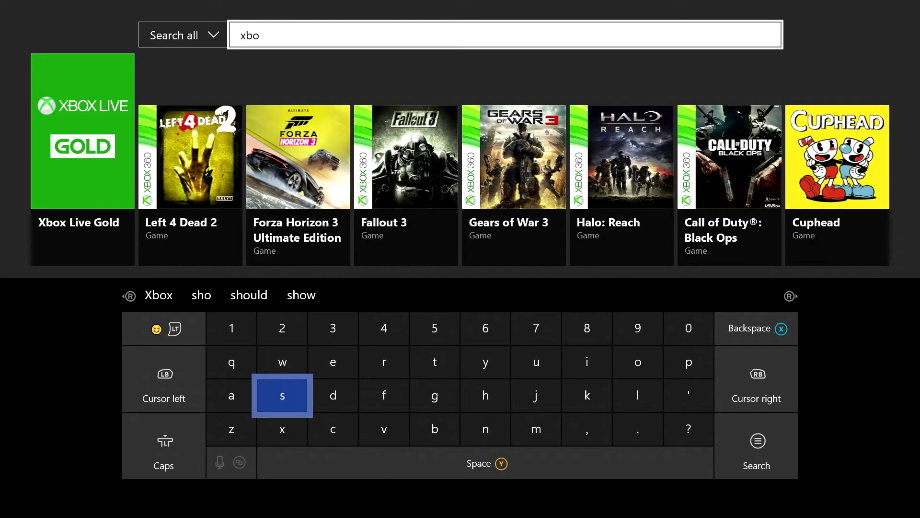
key("Return")
key("space")
key("Right")
key("Right")
key("Right")
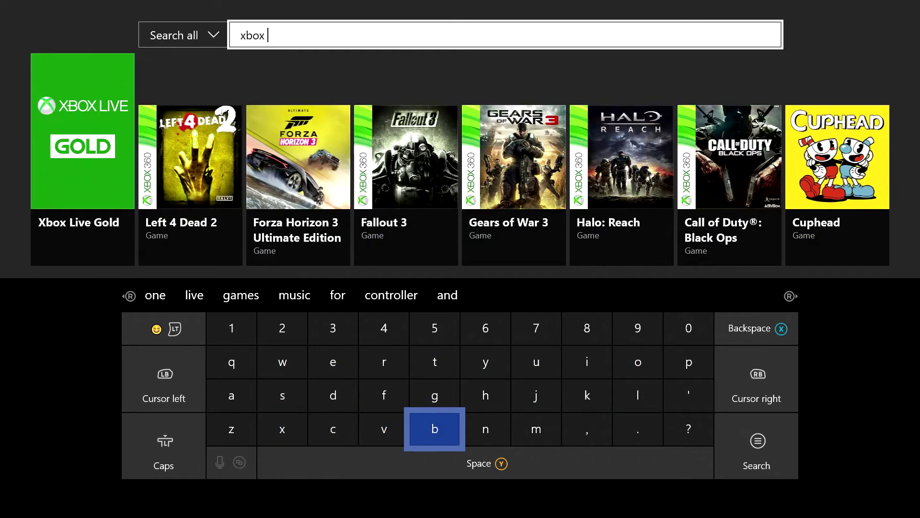
key("Right")
key("Right")
key("Right")
key("Up")
key("Up")
key("Return")
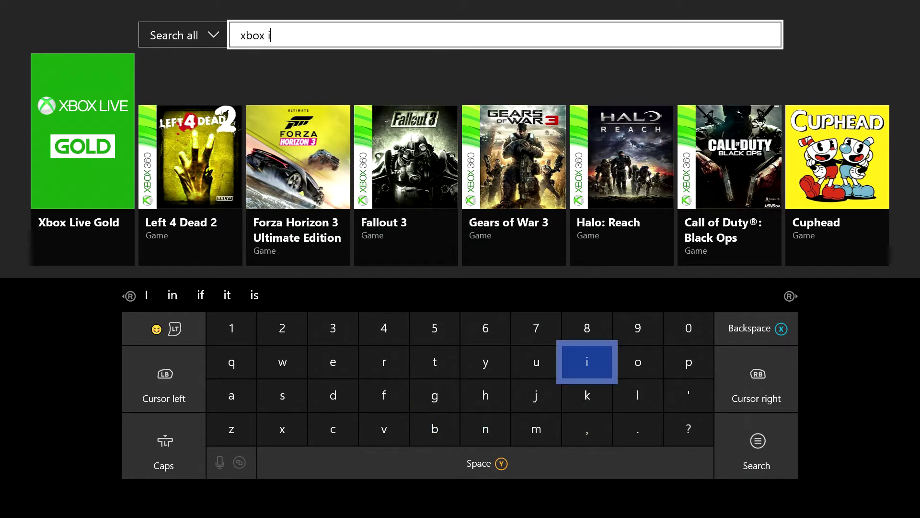
- Open the Store page of the Xbox Insider Hub app from the search results
key("Left")
key("Left")
key("Left")
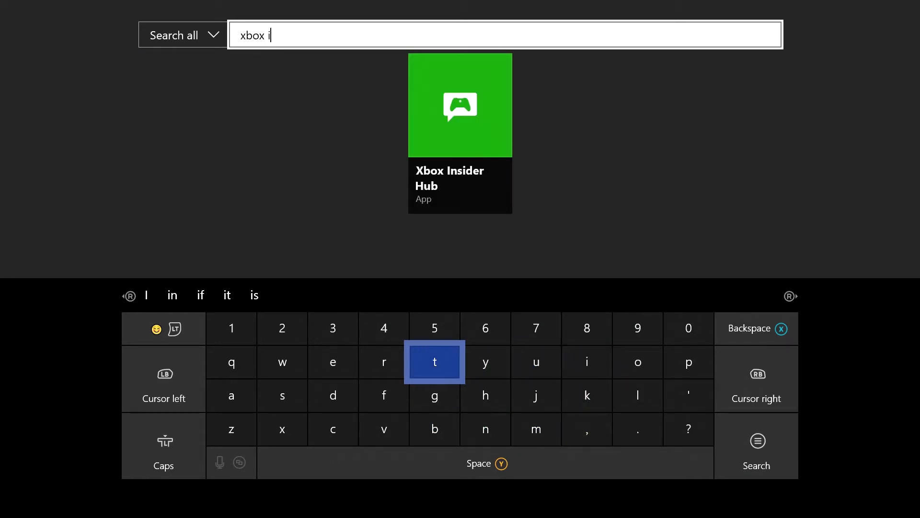
key("Up")
key("Up")
key("Up")
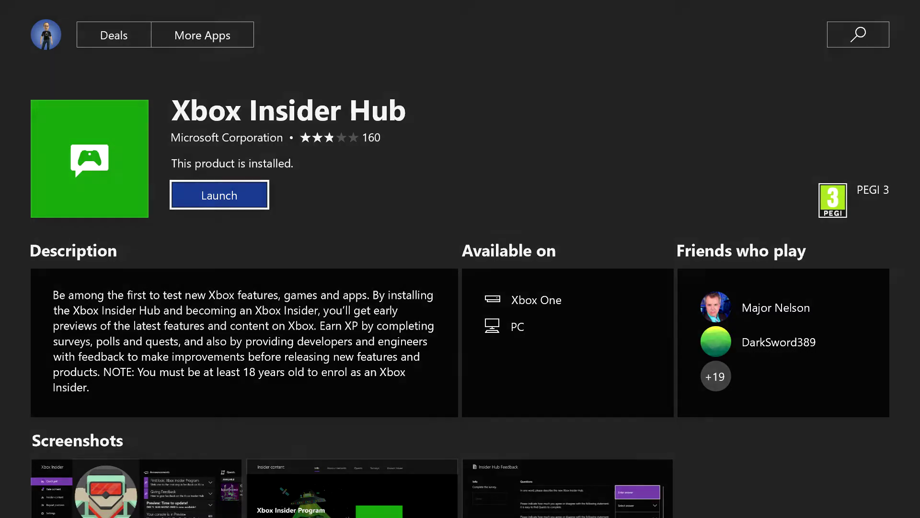
- Return to the Home screen and launch Xbox Insider Hub from its Resume tile
key("super")
key("Return")
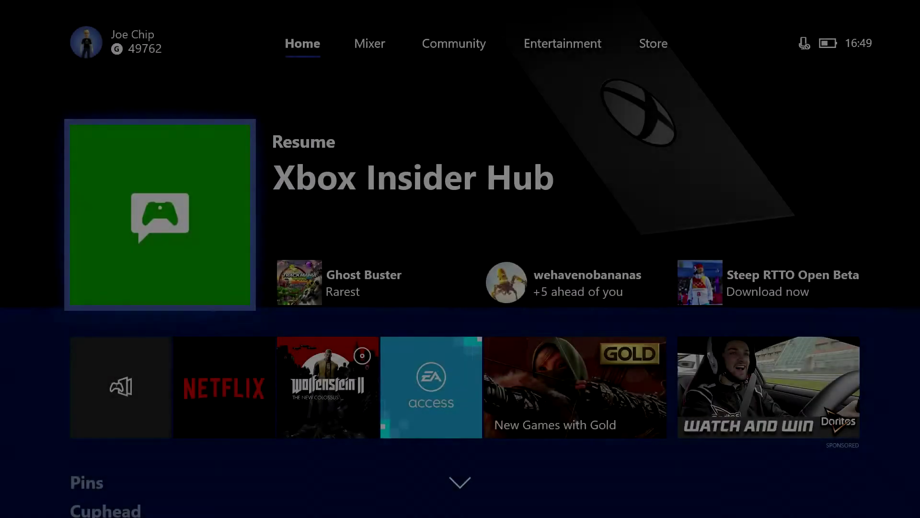
key("Down")
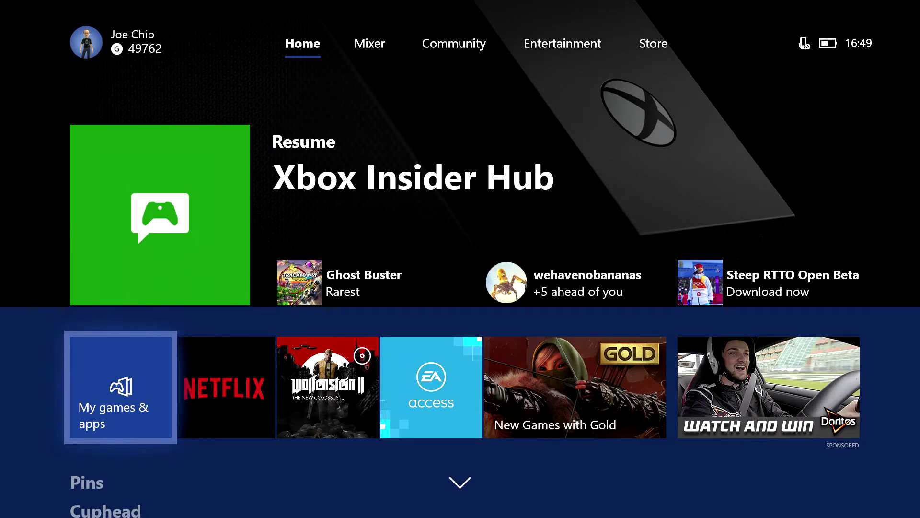
key("Up")
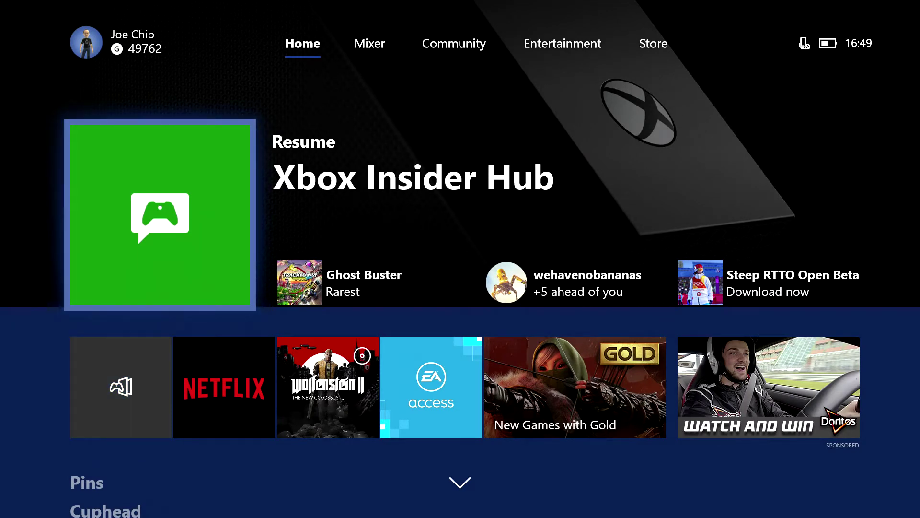
key("Return")
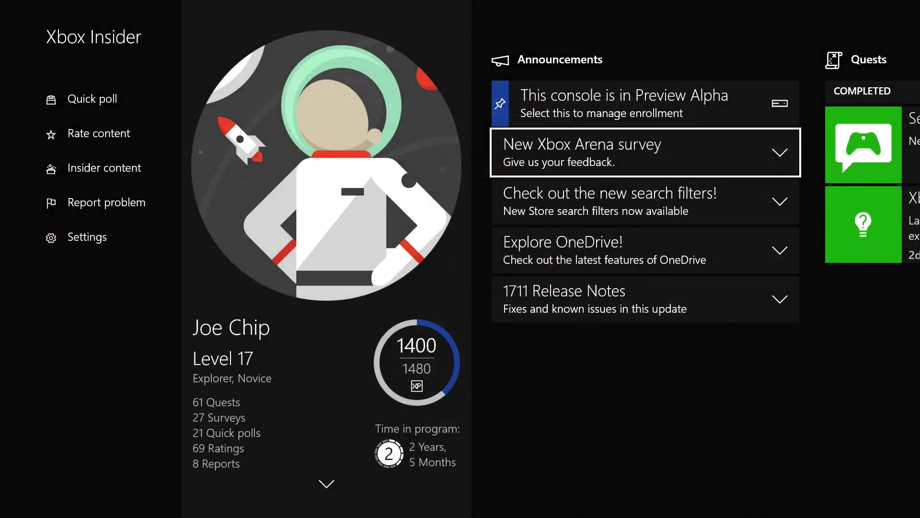
- Open the pinned Preview Alpha enrollment announcement and bring up the group management for Xbox One Update Preview
key("Left")
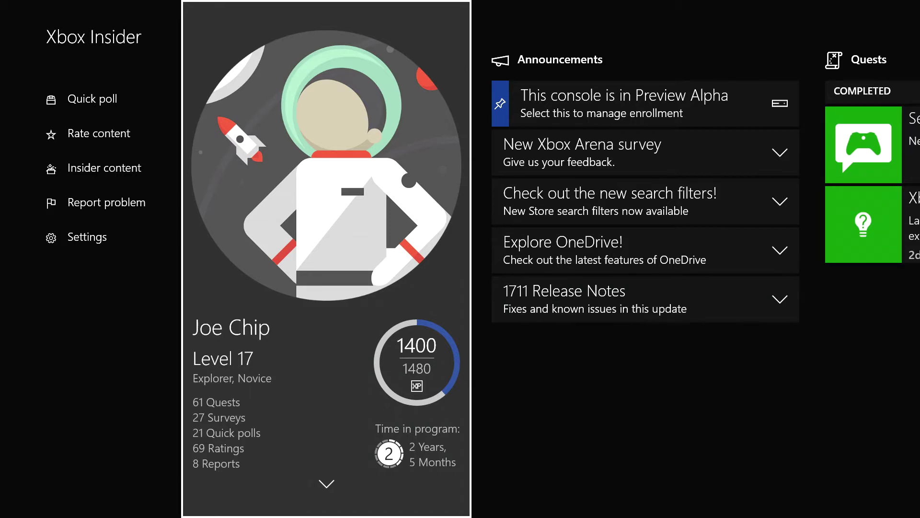
key("Right")
key("Down")
key("Up")
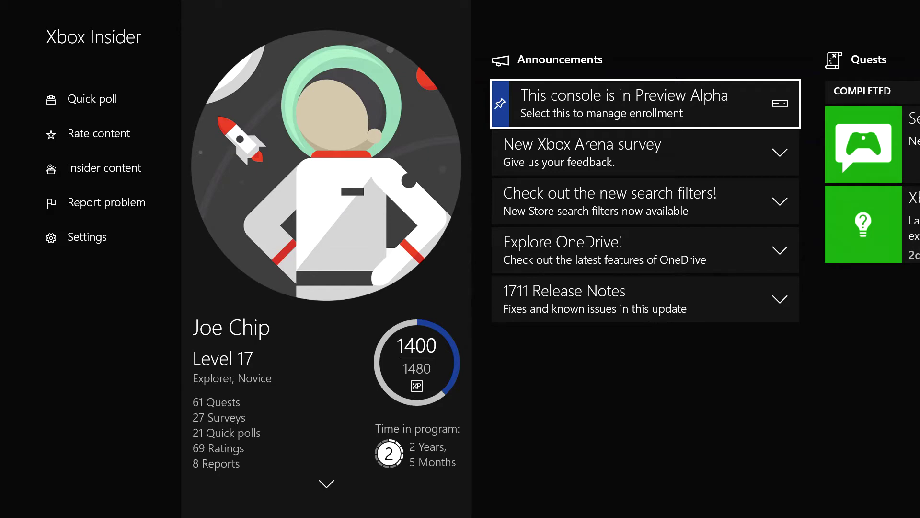
key("Return")
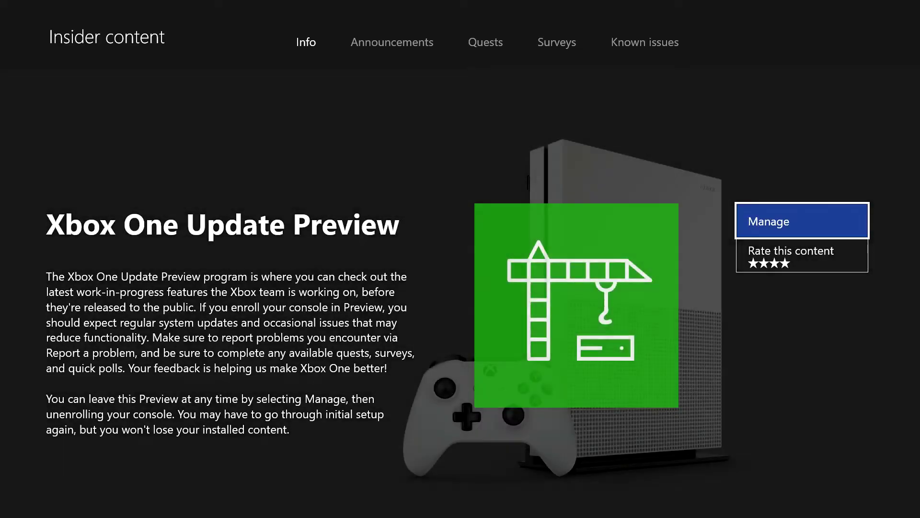
key("Down")
key("Up")
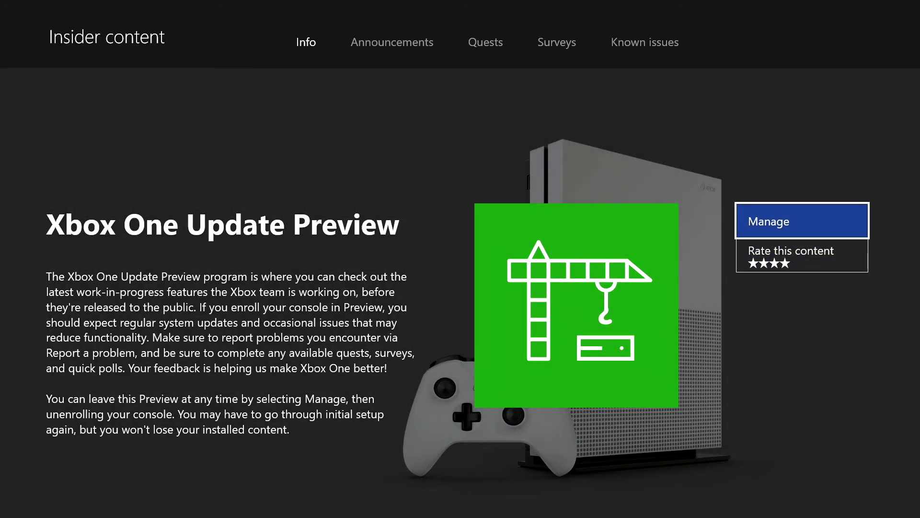
key("Return")
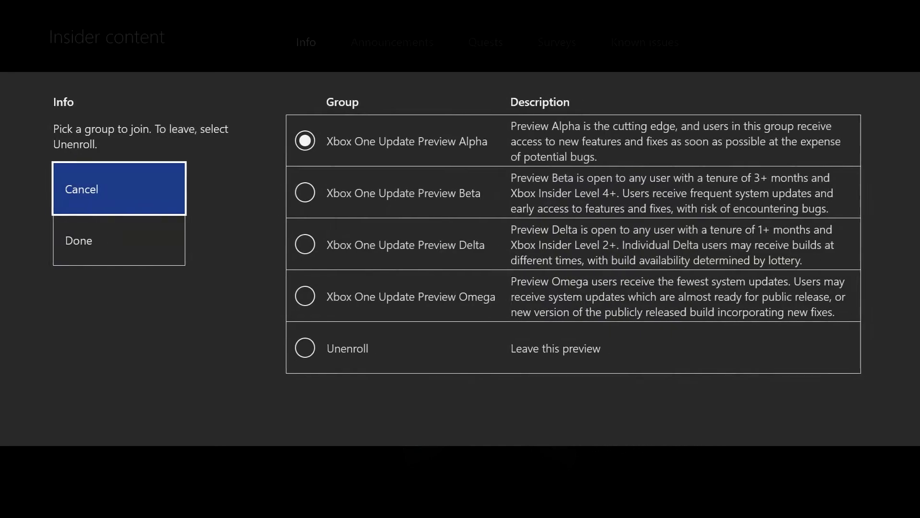
- Examine the preview group descriptions from Unenroll through Omega, Delta and Beta up to Alpha
key("Right")
key("Down")
key("Down")
key("Down")
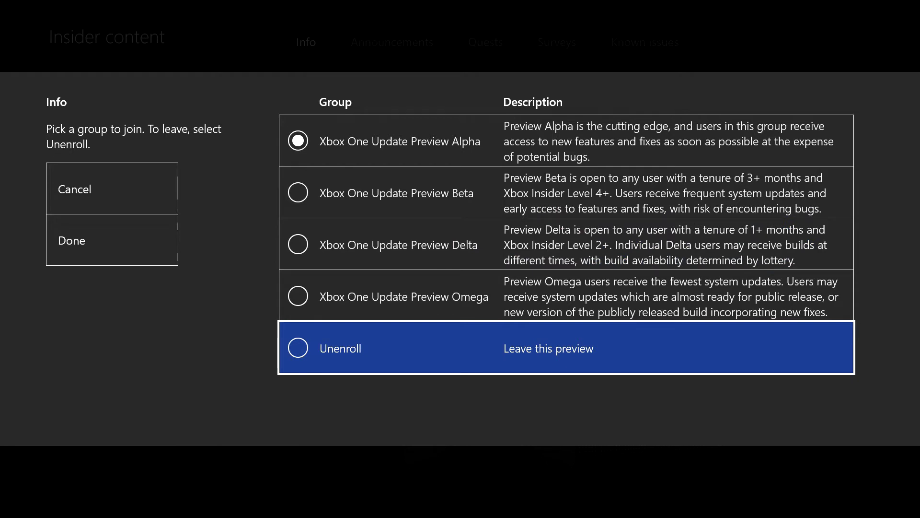
key("Up")
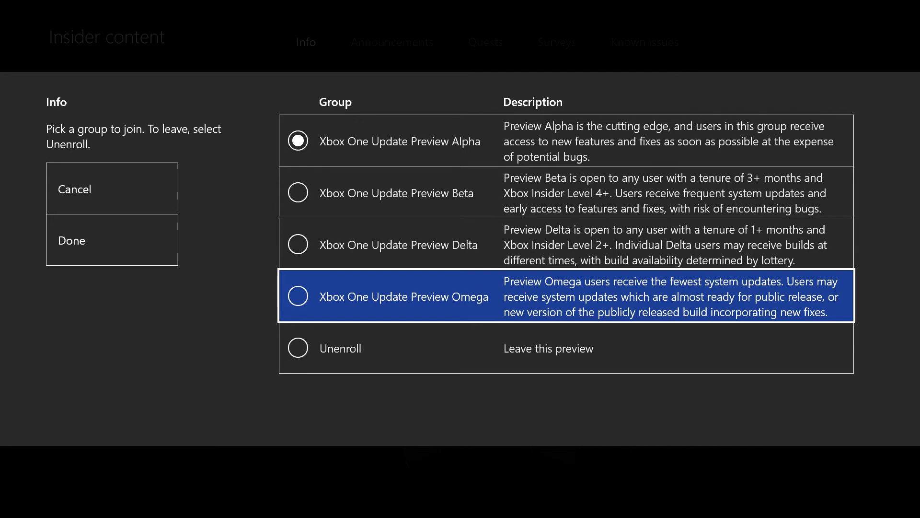
key("Up")
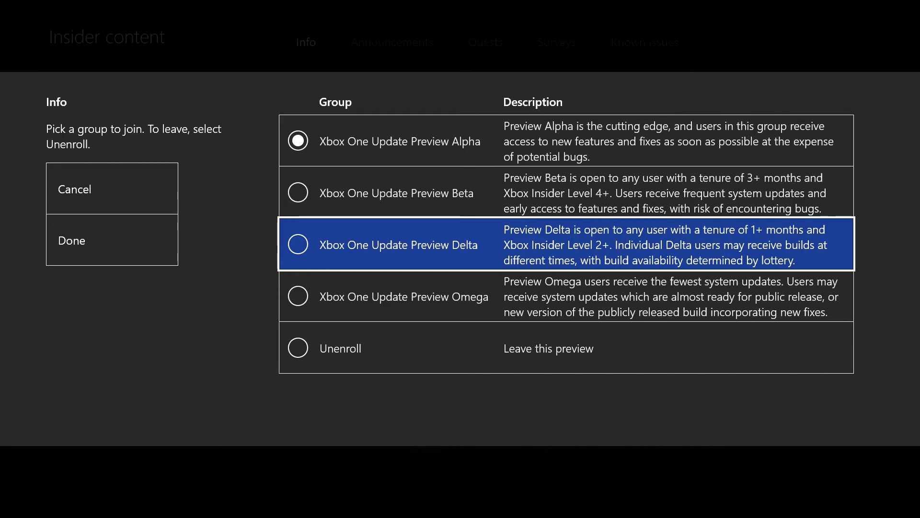
key("Up")
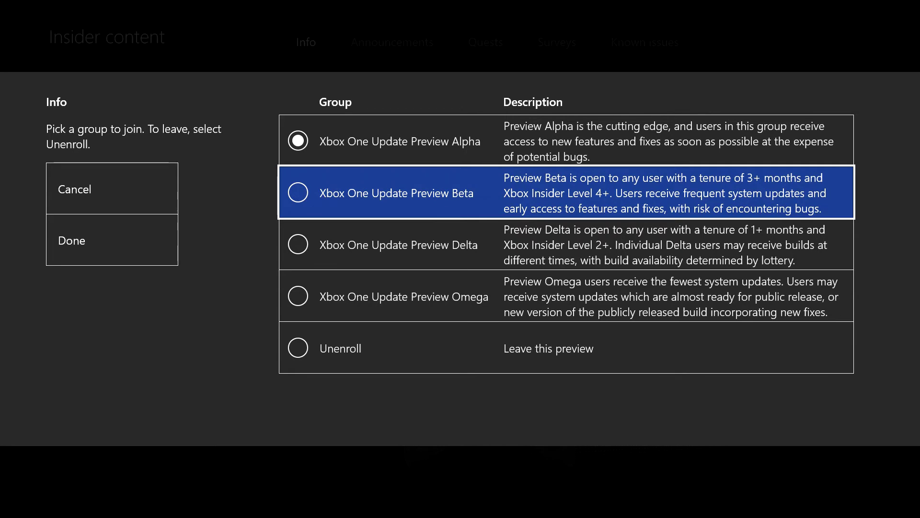
key("Up")
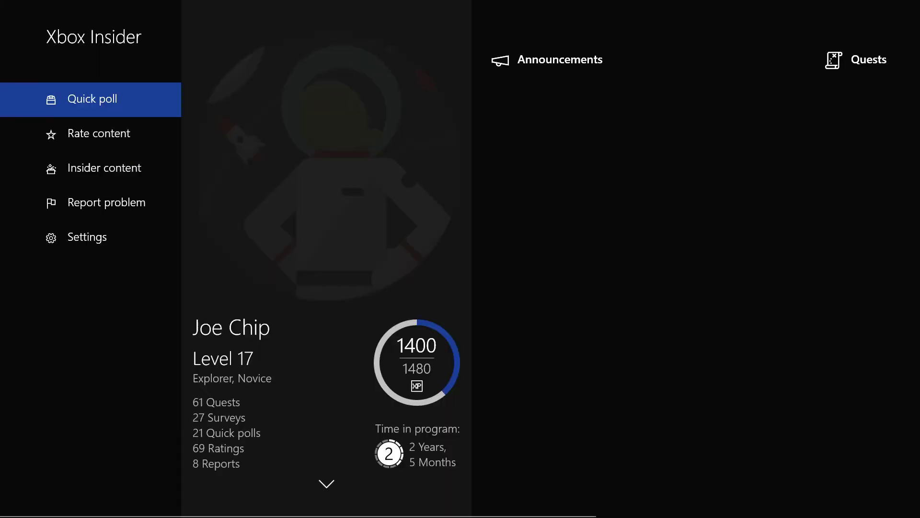
- Open the Rate content page of the Insider Hub
key("Right")
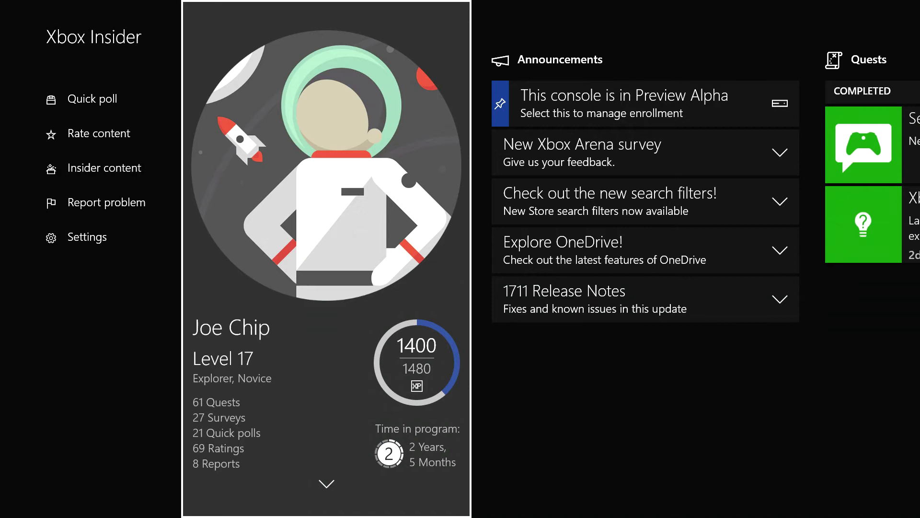
key("Left")
key("Down")
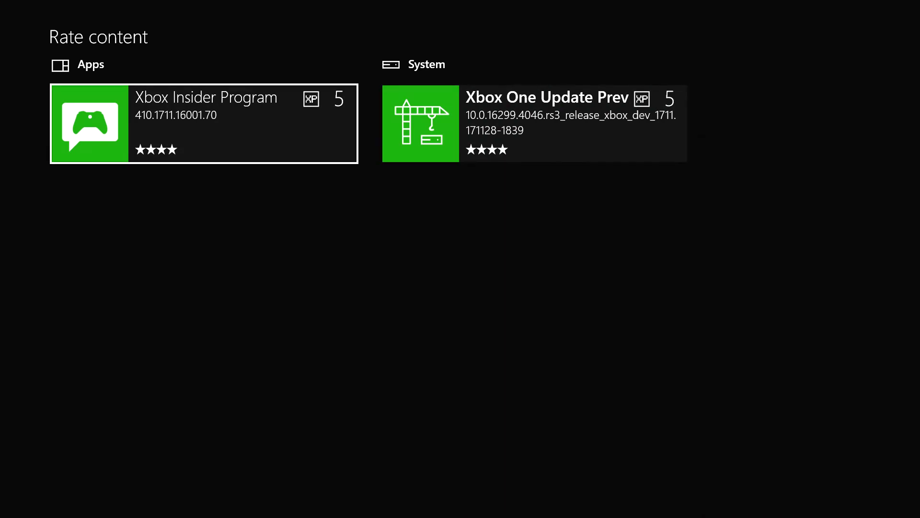
- Check the ratings of Xbox Insider Program and Xbox One Update Preview, and return to the hub's main page
key("Right")
key("Left")
key("Return")
key("Return")
key("Right")
key("Return")
key("Return")
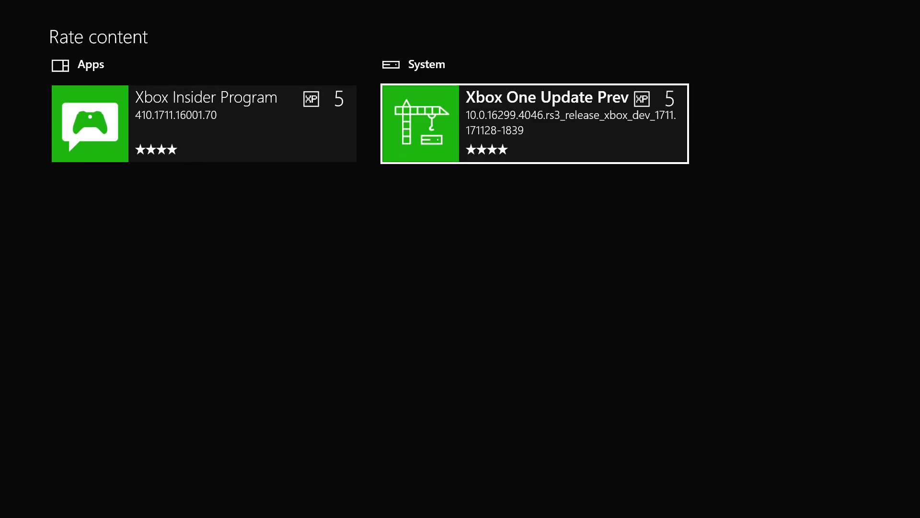
key("Escape")
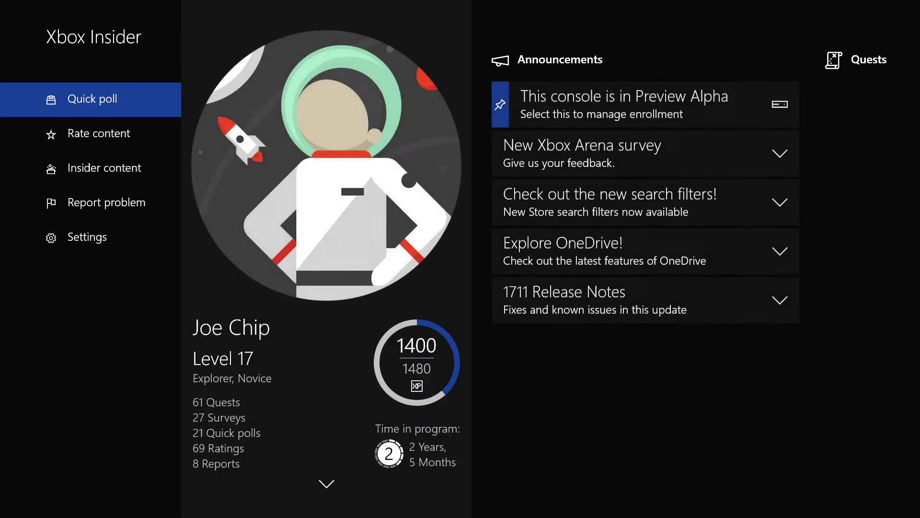
- Reopen the group management of Xbox One Update Preview from the pinned enrollment announcement
key("Right")
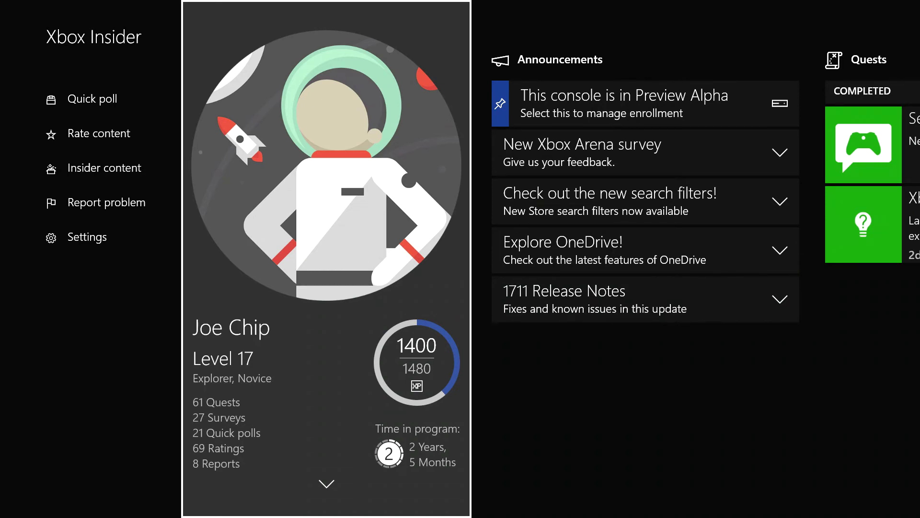
key("Right")
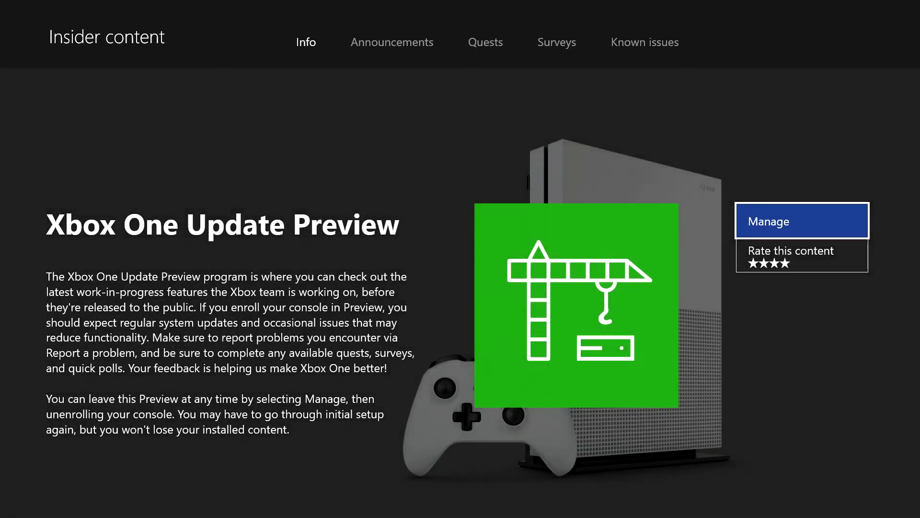
key("Return")
- Look over the preview groups down to Xbox One Update Preview Omega and leave the group list without changing the enrollment
key("Down")
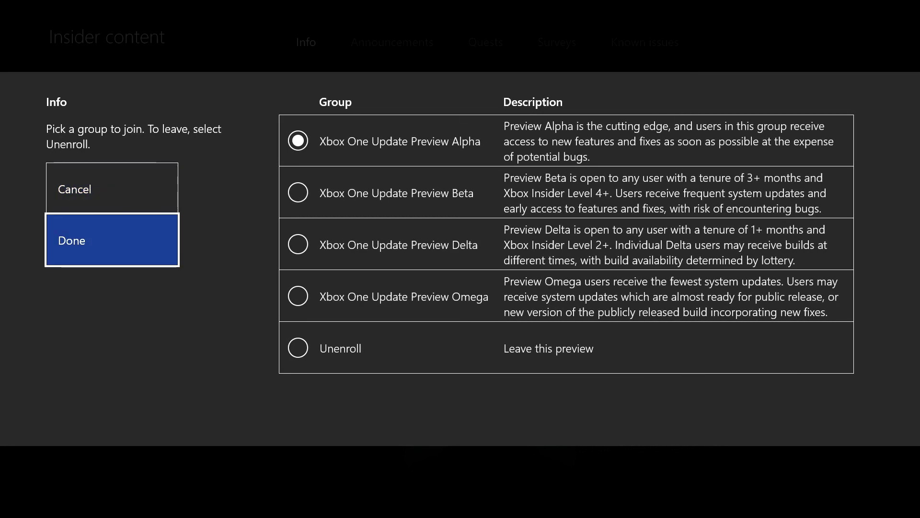
key("Right")
key("Down")
key("Down")
key("Up")
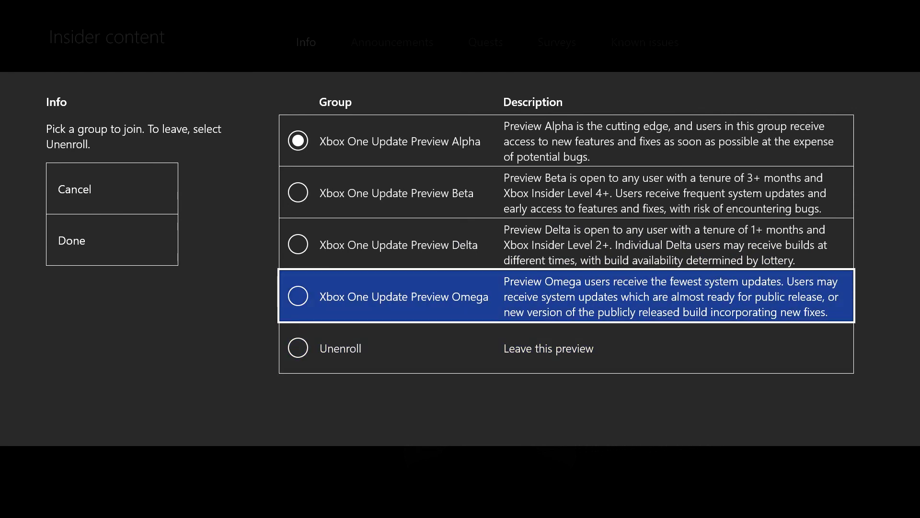
key("Escape")
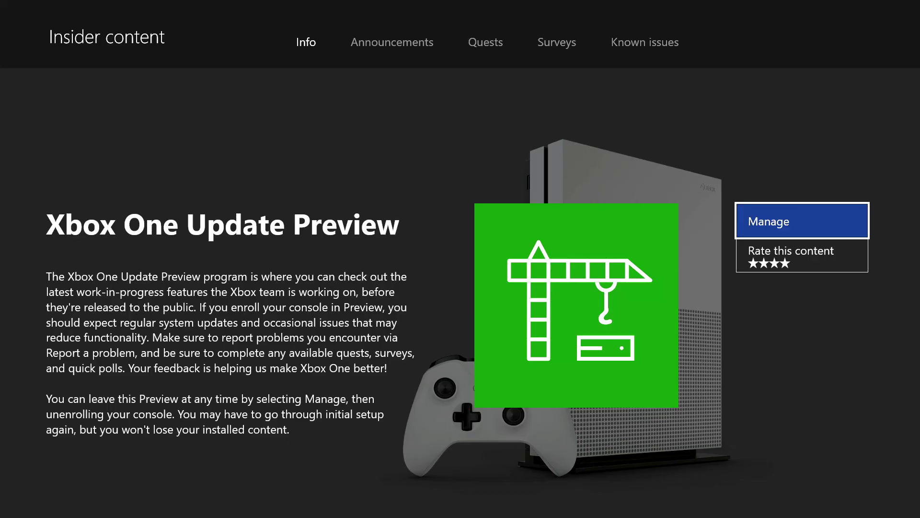
- Leave the Insider content pages for the hub's main page and expand the profile card to its friends leaderboard
key("Return")
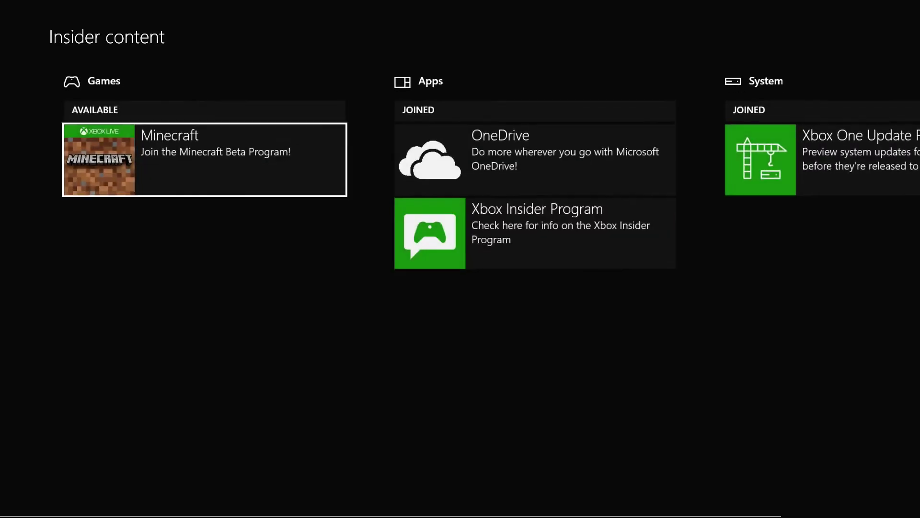
key("Escape")
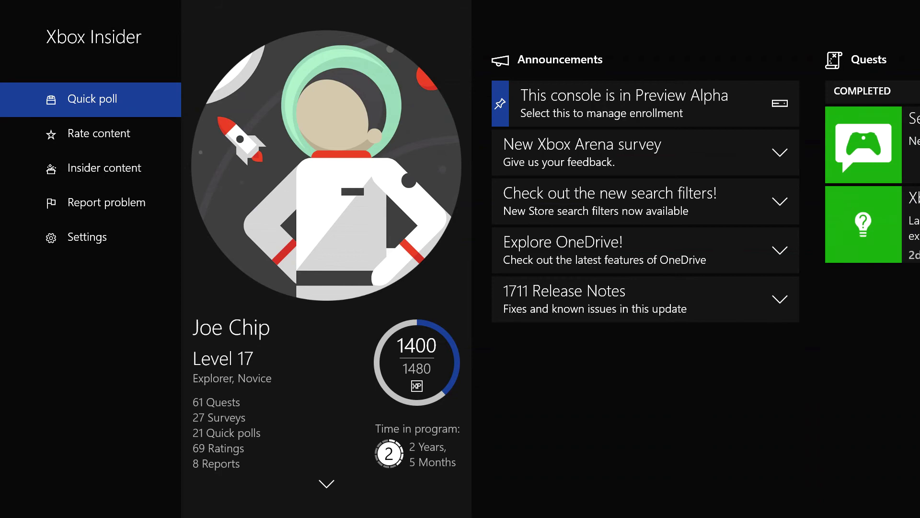
key("Right")
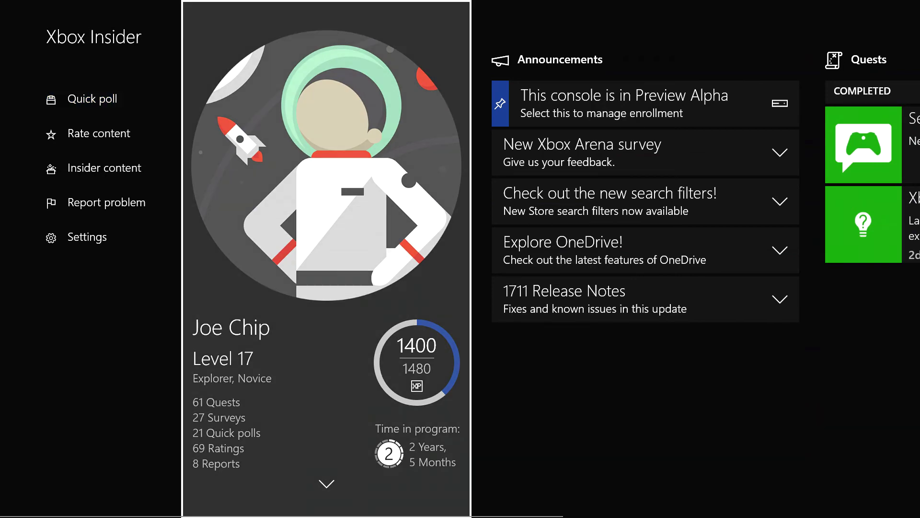
key("Right")
key("Left")
key("Return")
key("Down")
key("Down")
key("Down")
key("Down")
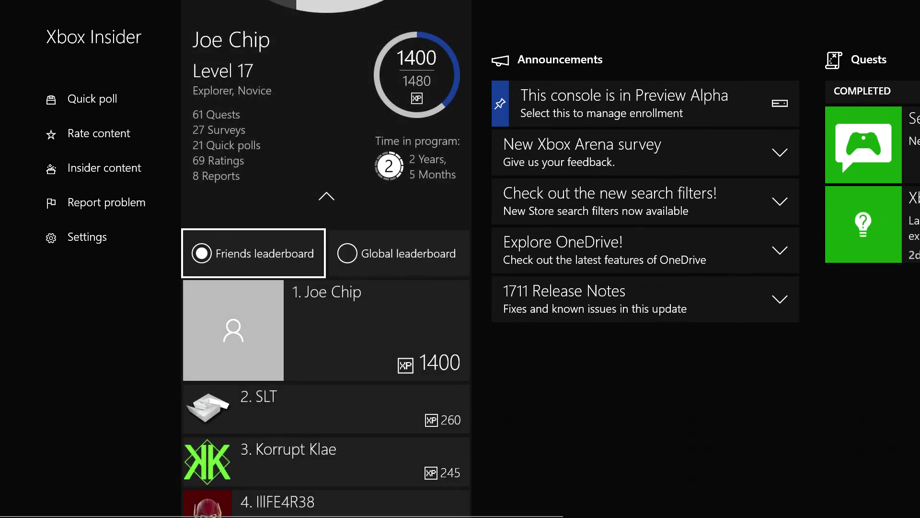
- Look over the friends leaderboard down to seventh place, comparing the ranks and XP of the listed friends
key("Down")
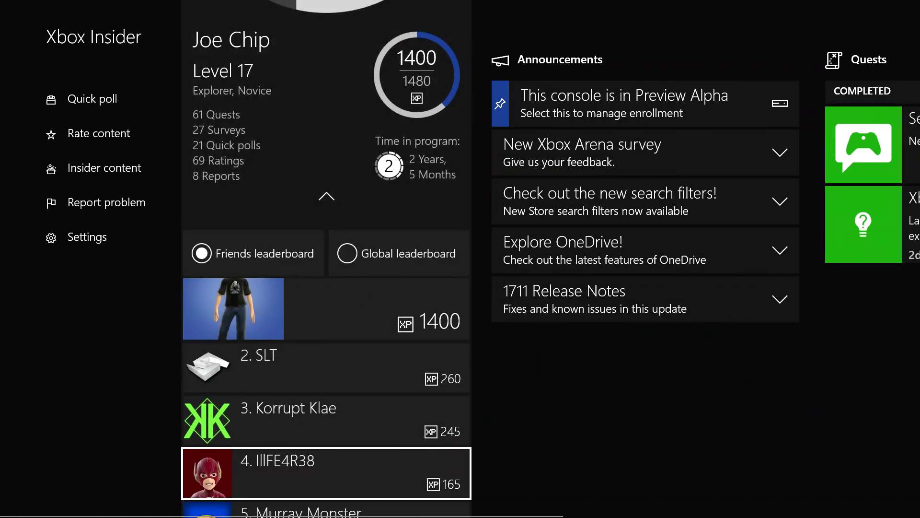
key("Up")
key("Up")
key("Down")
key("Down")
key("Down")
key("Down")
key("Down")
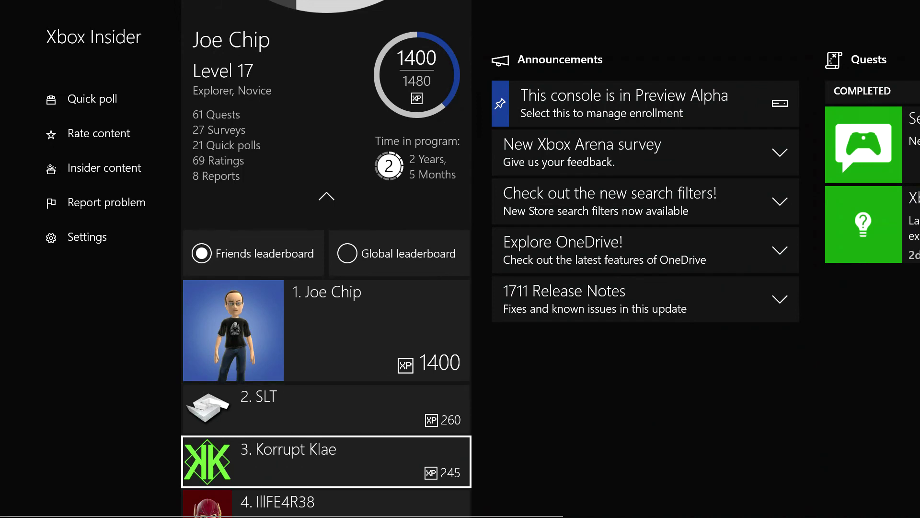
key("Up")
key("Up")
key("Up")
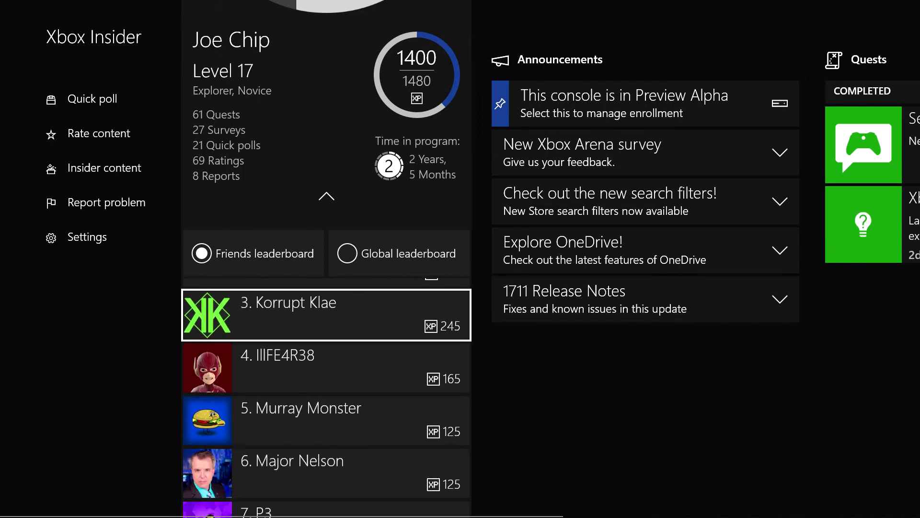
key("Up")
key("Up")
key("Up")
key("Down")
key("Down")
key("Down")
key("Down")
key("Down")
key("Down")
key("Down")
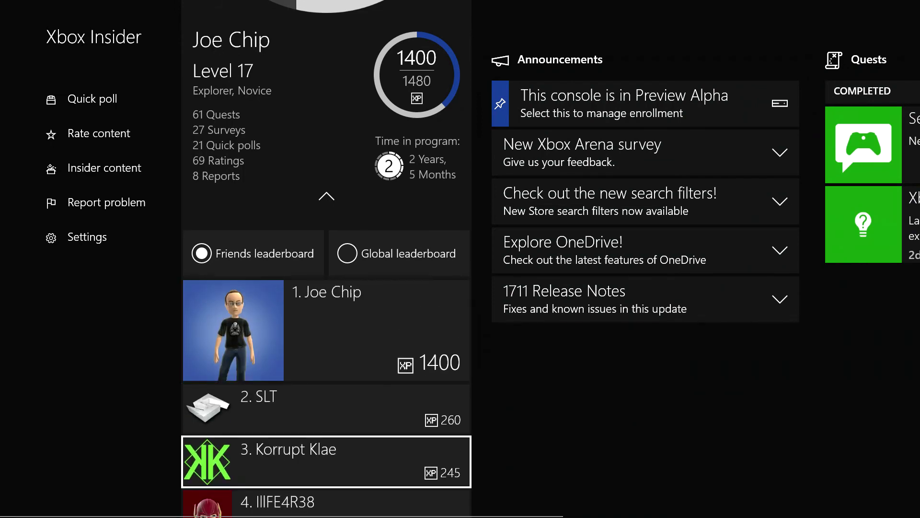
key("Up")
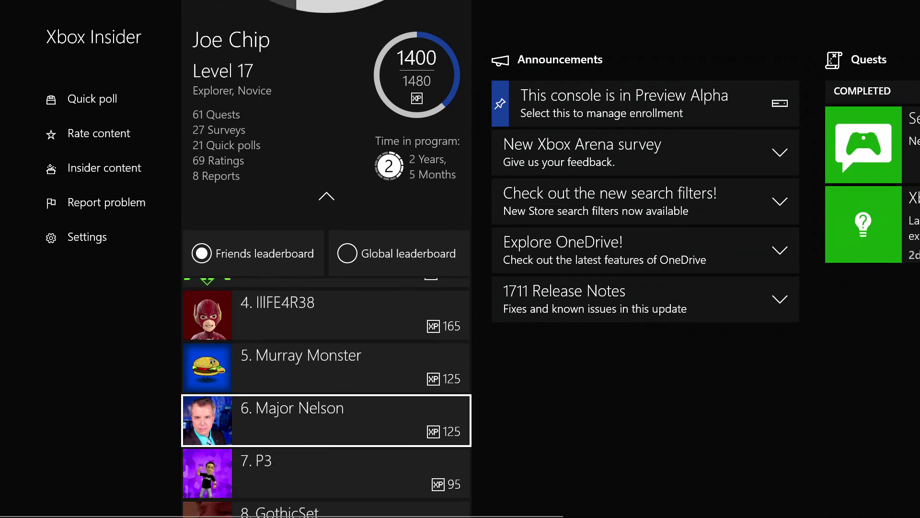
key("Down")
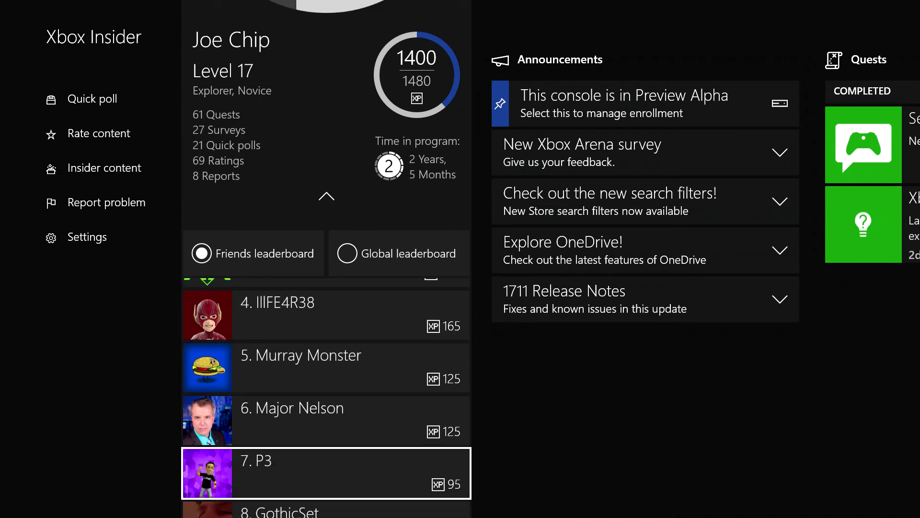
key("Up")
key("Up")
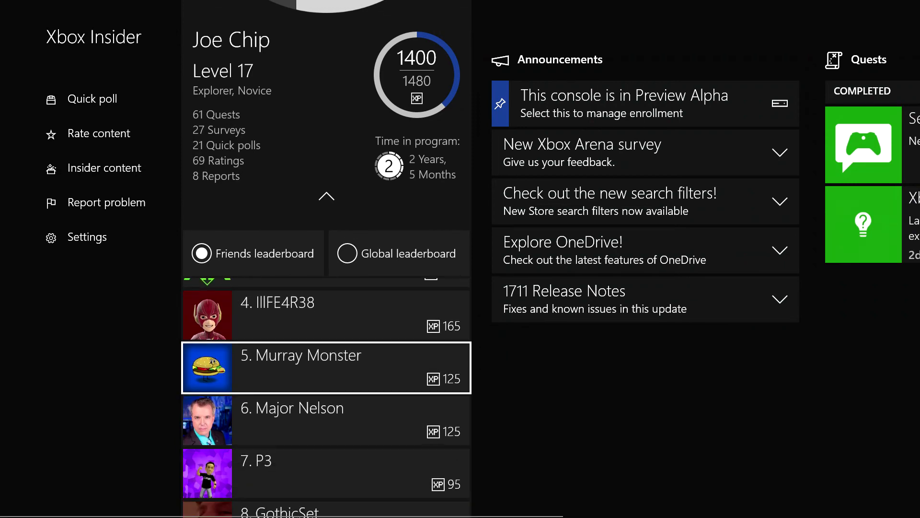
- Go back to the head of the friends leaderboard and collapse it to the full profile card
key("Up")
key("Up")
key("Up")
key("Up")
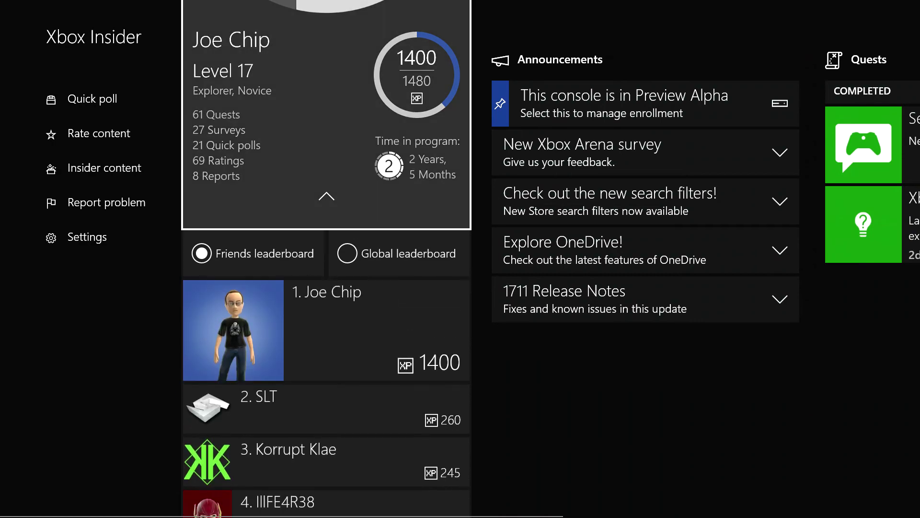
key("Right")
key("Left")
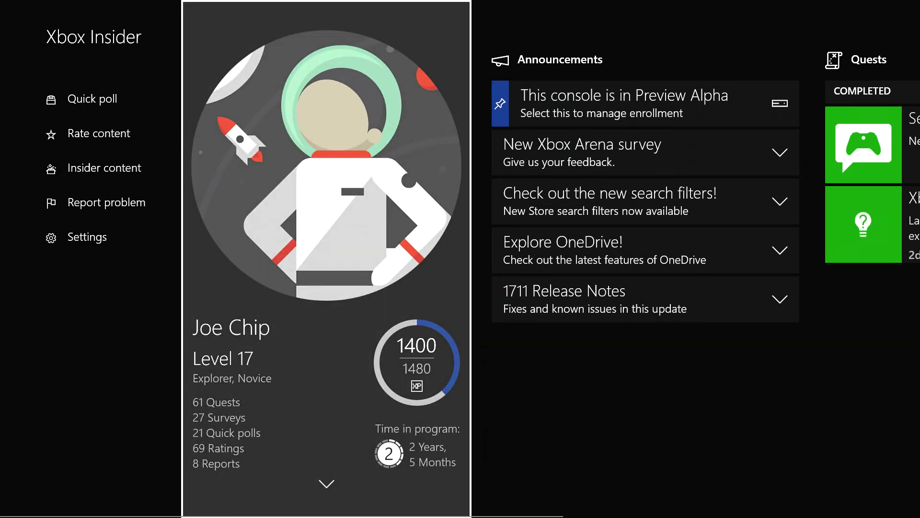
key("Down")
key("Up")
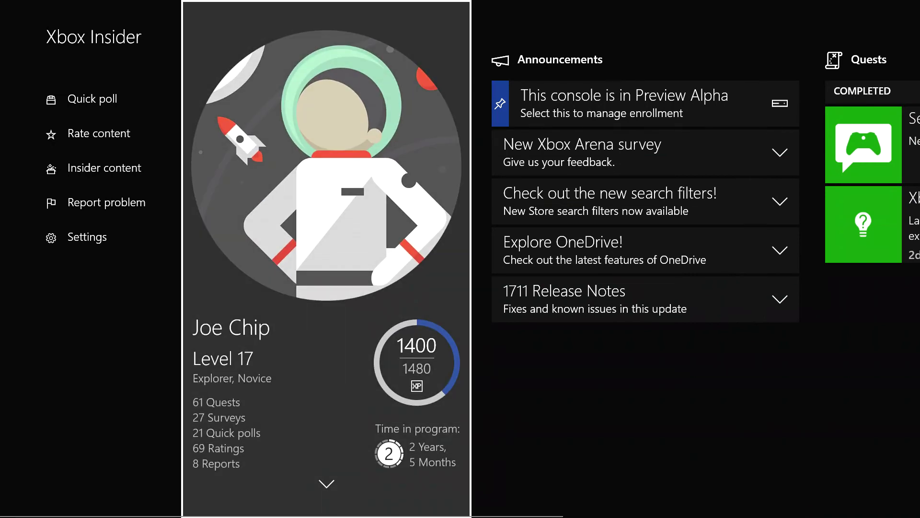